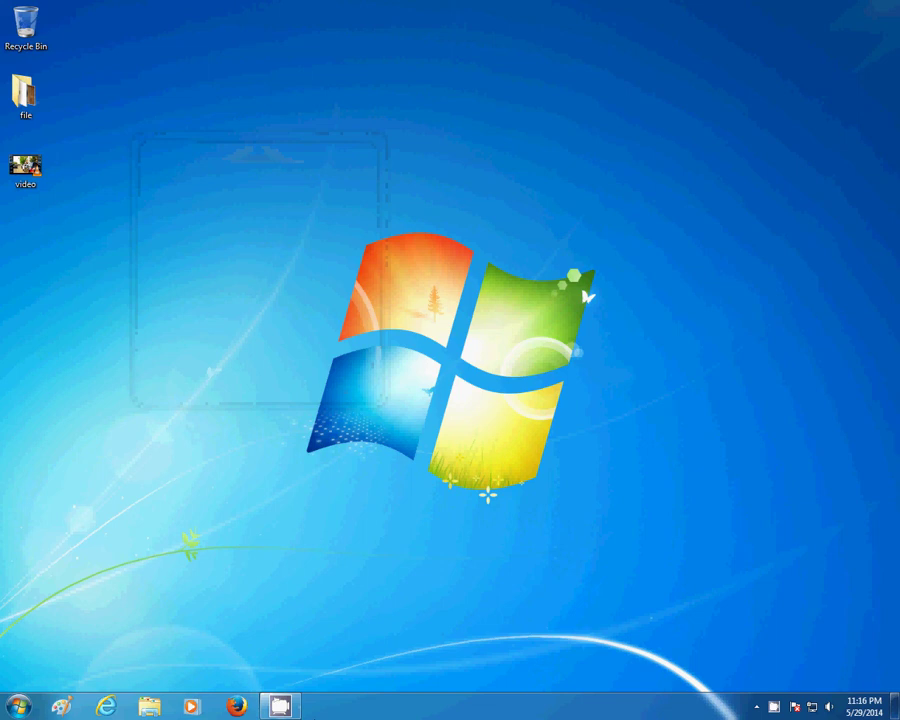
# Open Movie Maker and add the video file from the Desktop to the project.
pyautogui.click(16, 704)
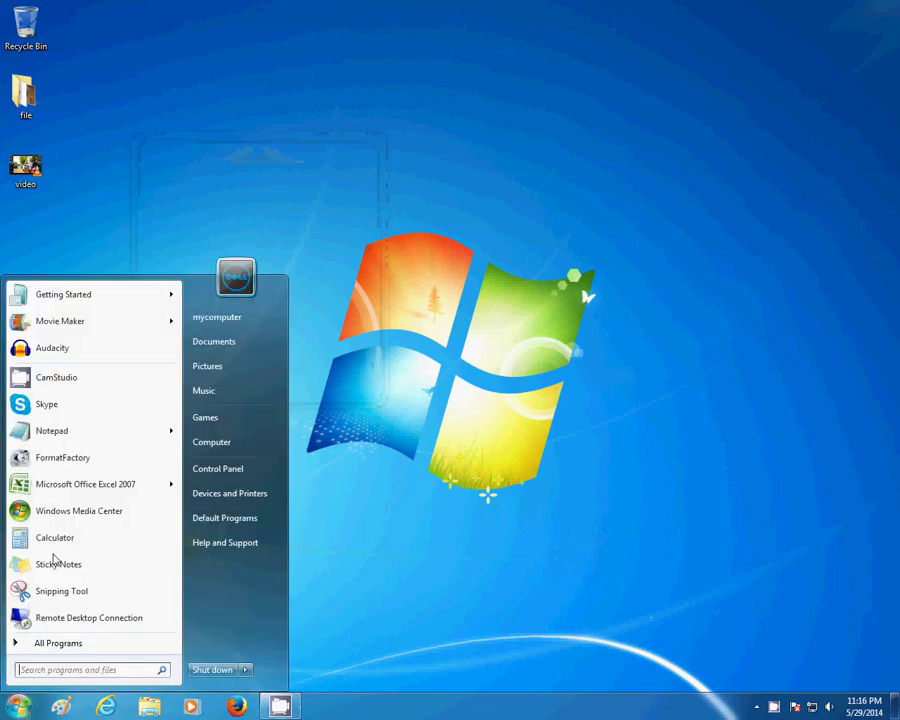
pyautogui.click(68, 321)
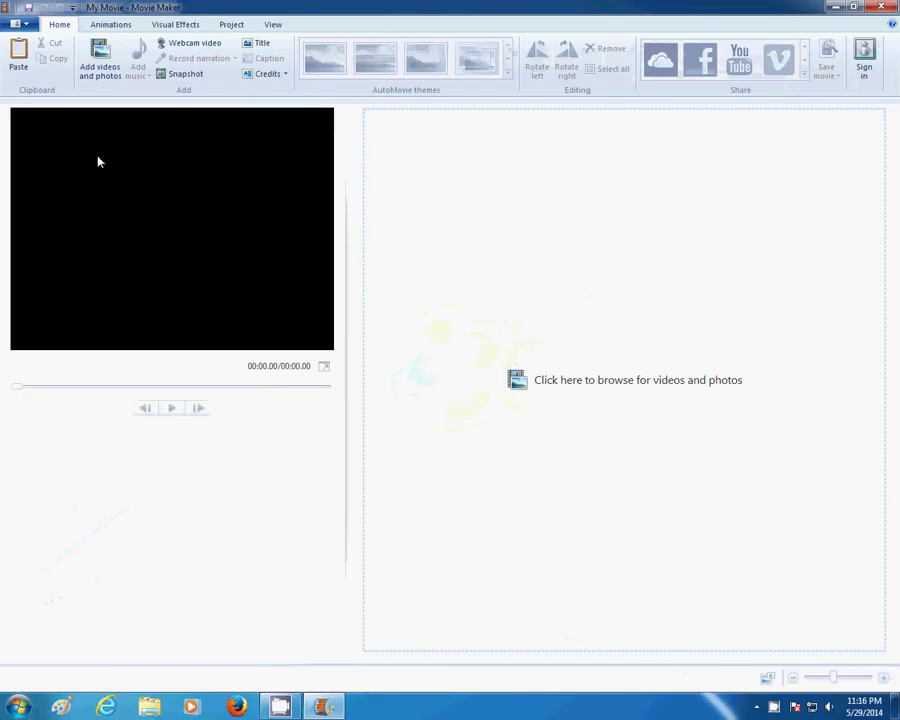
pyautogui.click(100, 62)
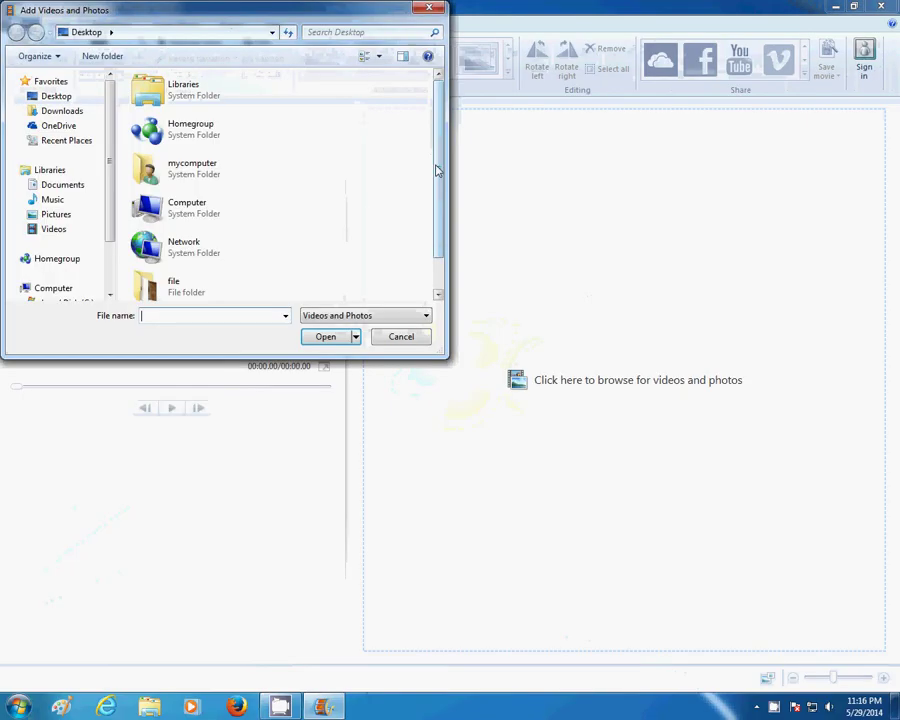
pyautogui.moveTo(436, 150); pyautogui.dragTo(440, 216)
pyautogui.doubleClick(165, 285)
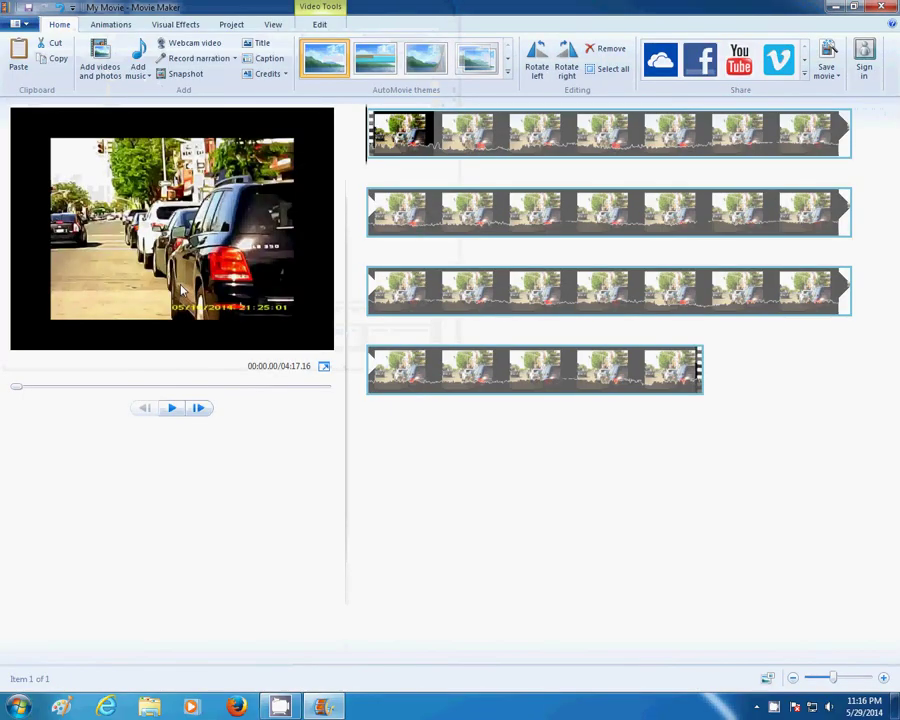
# Insert a caption at about 4.67 seconds into the video.
pyautogui.click(20, 389)
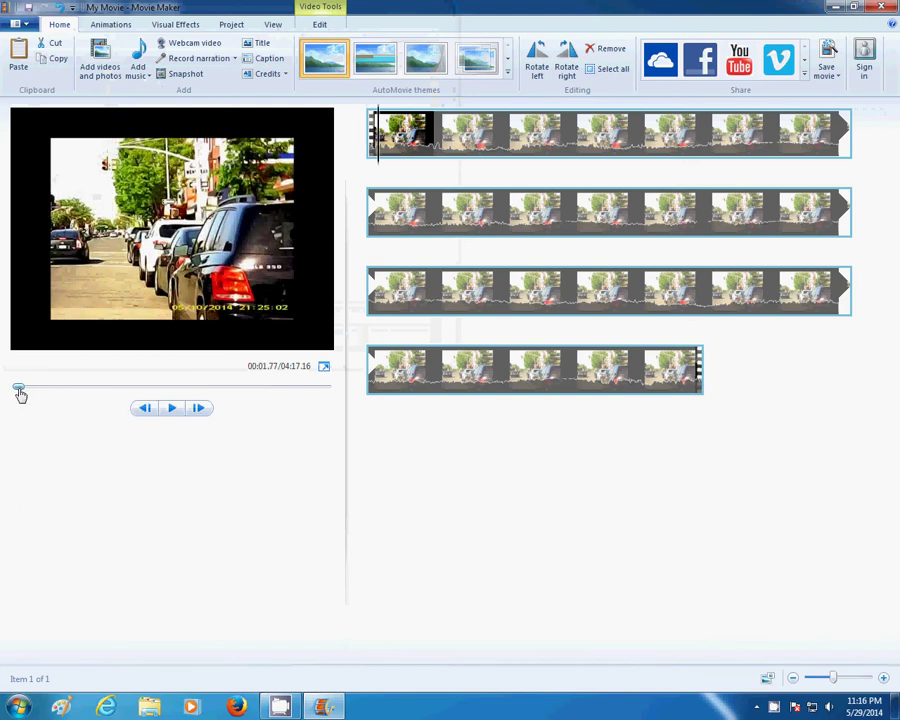
pyautogui.moveTo(19, 390); pyautogui.dragTo(23, 393)
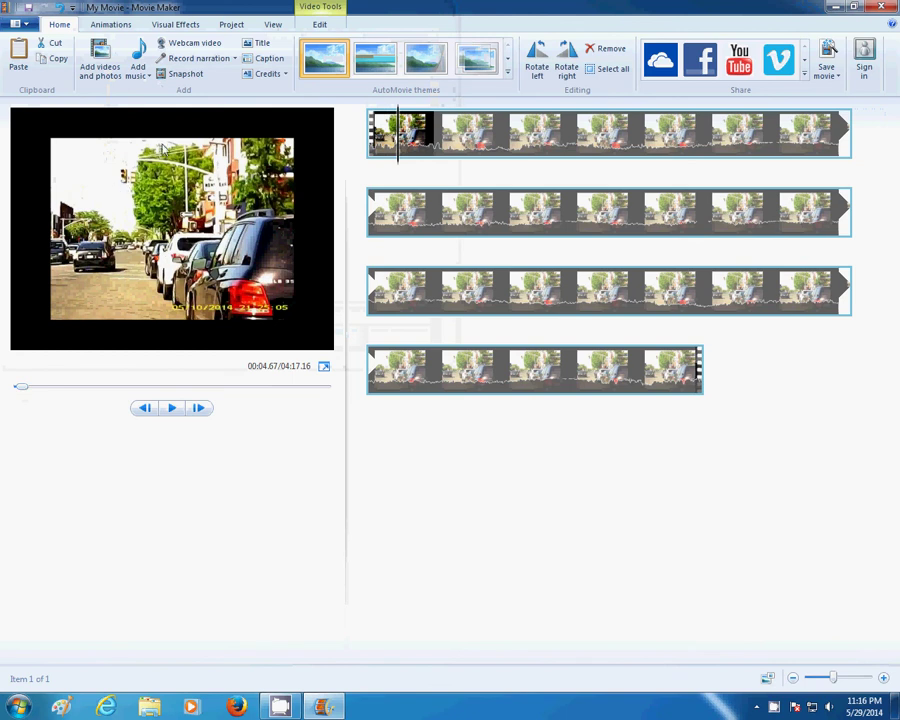
pyautogui.click(263, 58)
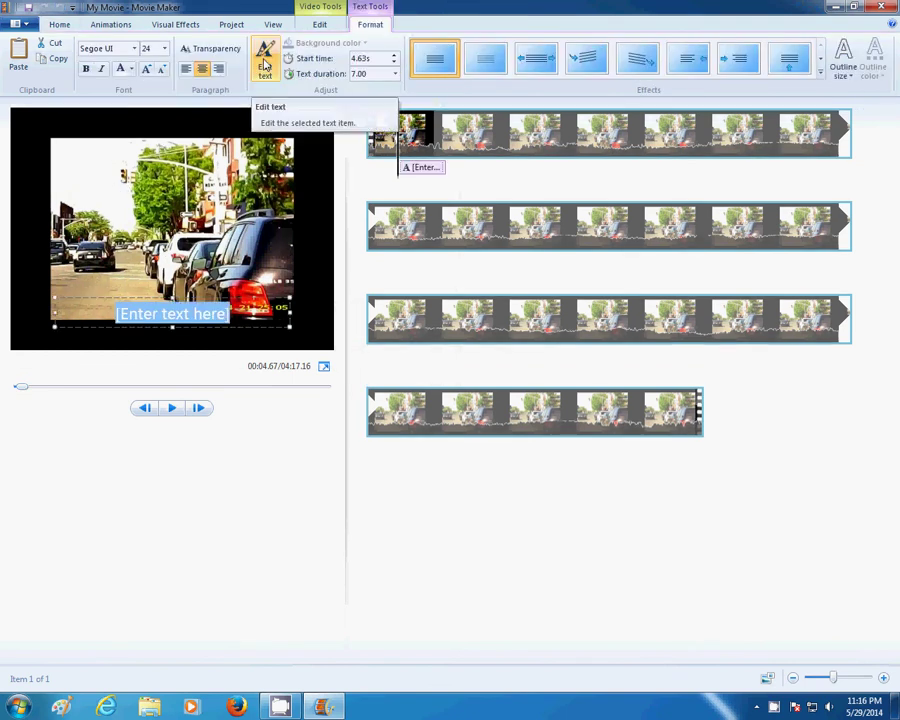
# Set the caption's font to Wingdings and clear its placeholder text.
pyautogui.click(97, 46)
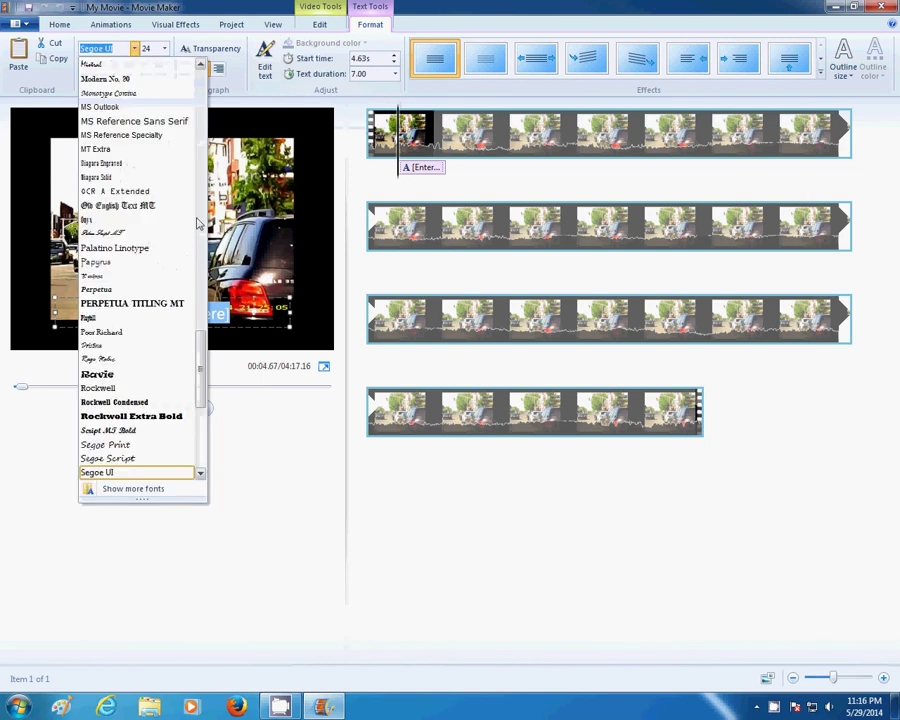
pyautogui.moveTo(200, 364); pyautogui.dragTo(202, 458)
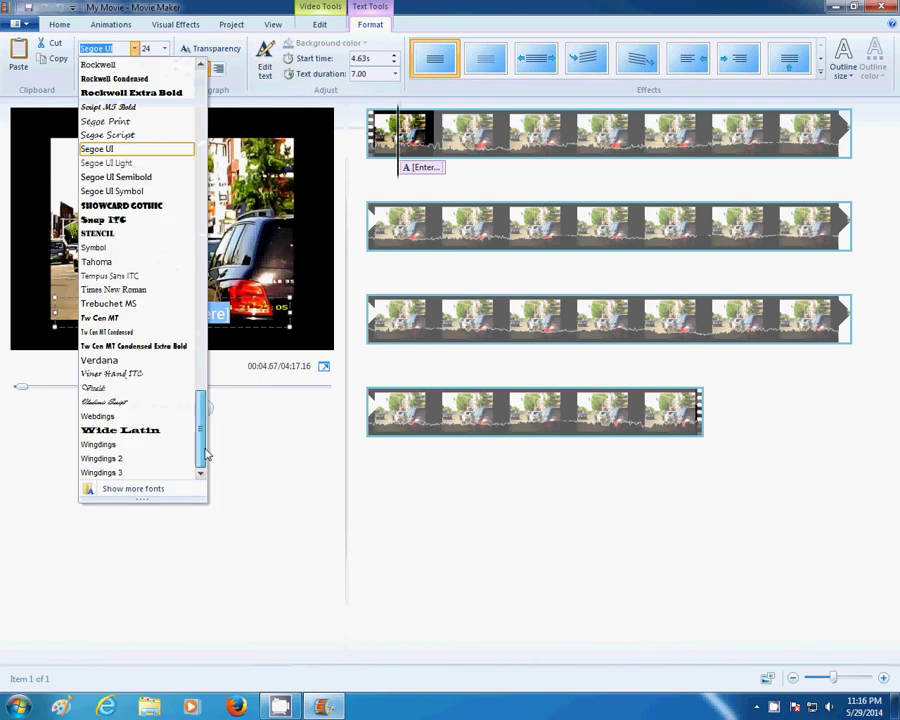
pyautogui.click(134, 446)
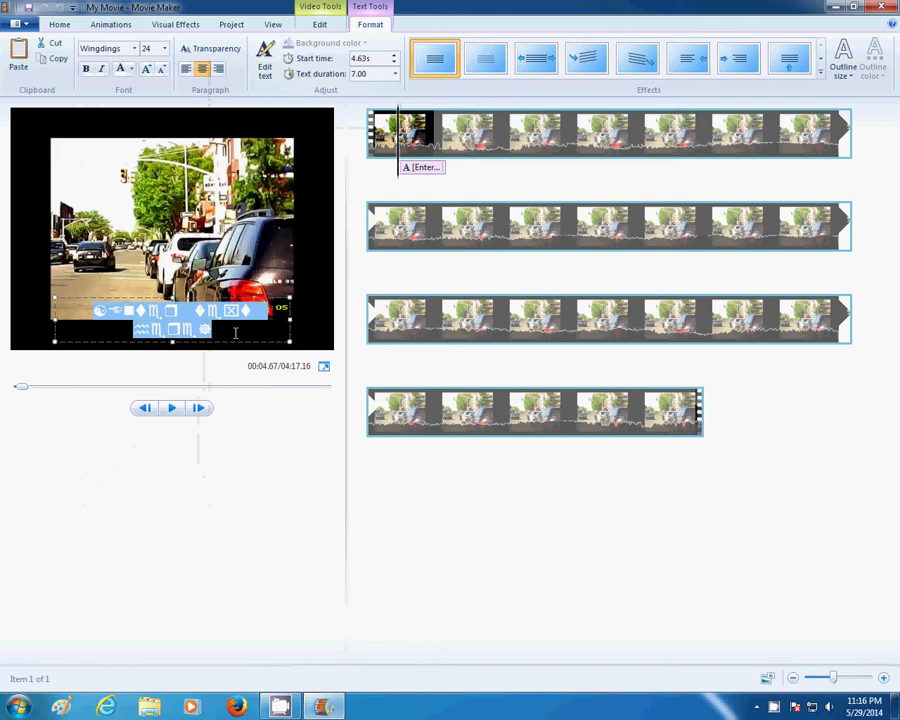
pyautogui.press('Delete')
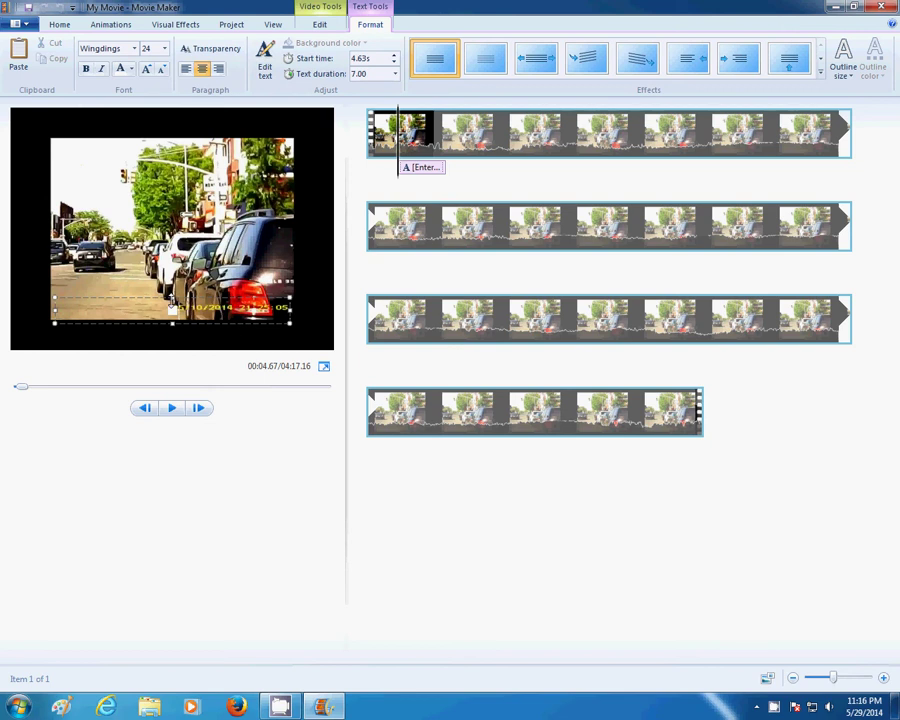
# Move the caption box to the upper-left part of the video frame and shrink it to a narrow box.
pyautogui.moveTo(173, 297); pyautogui.dragTo(178, 159)
pyautogui.moveTo(288, 175); pyautogui.dragTo(125, 179)
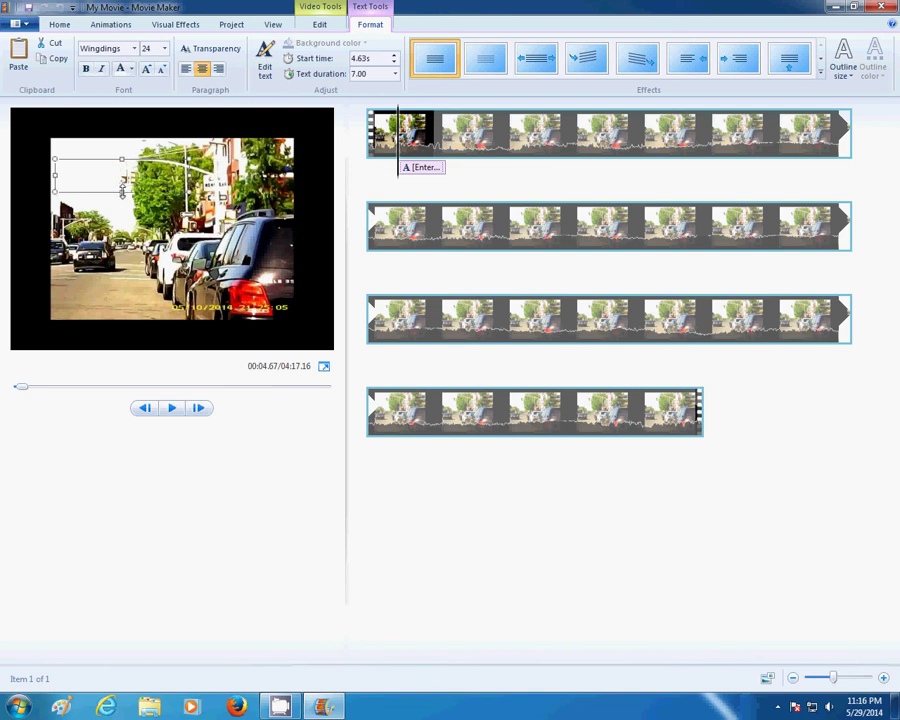
pyautogui.moveTo(121, 158); pyautogui.dragTo(124, 163)
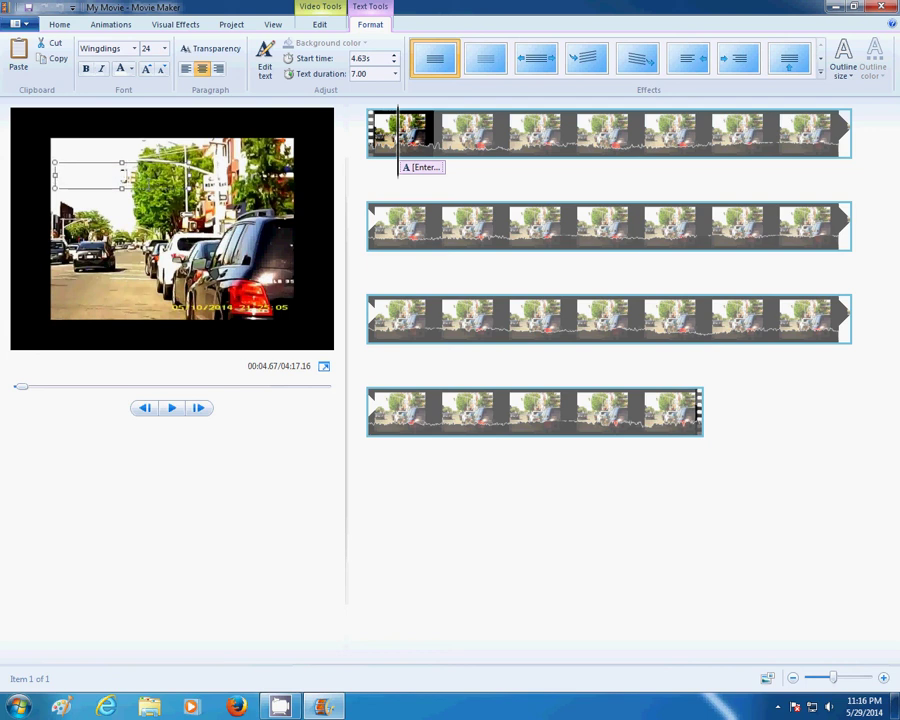
pyautogui.moveTo(56, 176); pyautogui.dragTo(60, 176)
# Enlarge the caption's font size to 48 and adjust its box in the upper-left part of the frame.
pyautogui.click(146, 70)
pyautogui.click(146, 70)
pyautogui.click(146, 70)
pyautogui.click(146, 70)
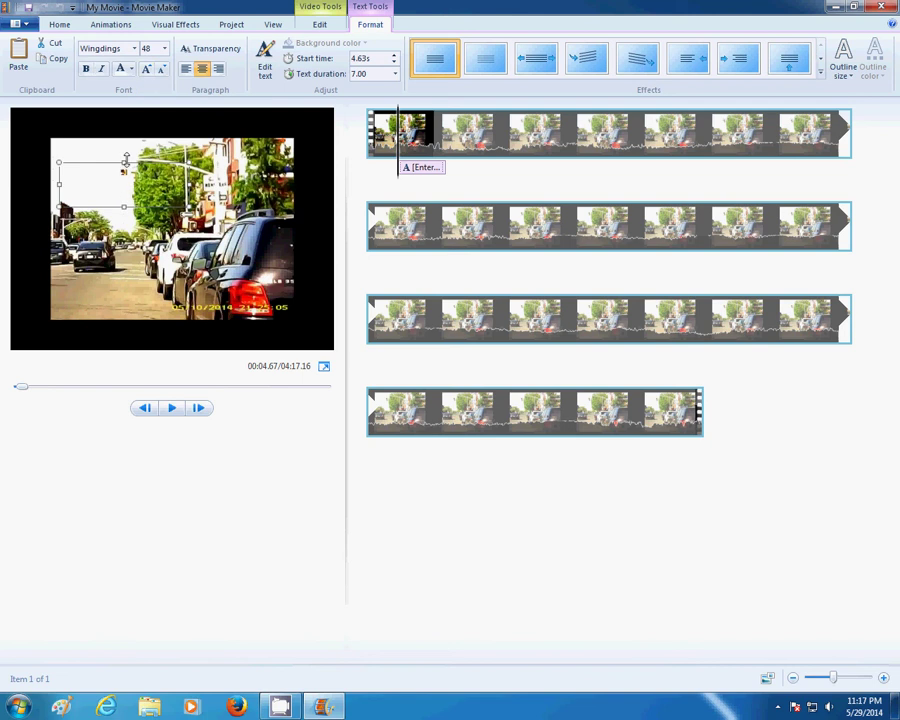
pyautogui.moveTo(125, 162); pyautogui.dragTo(126, 153)
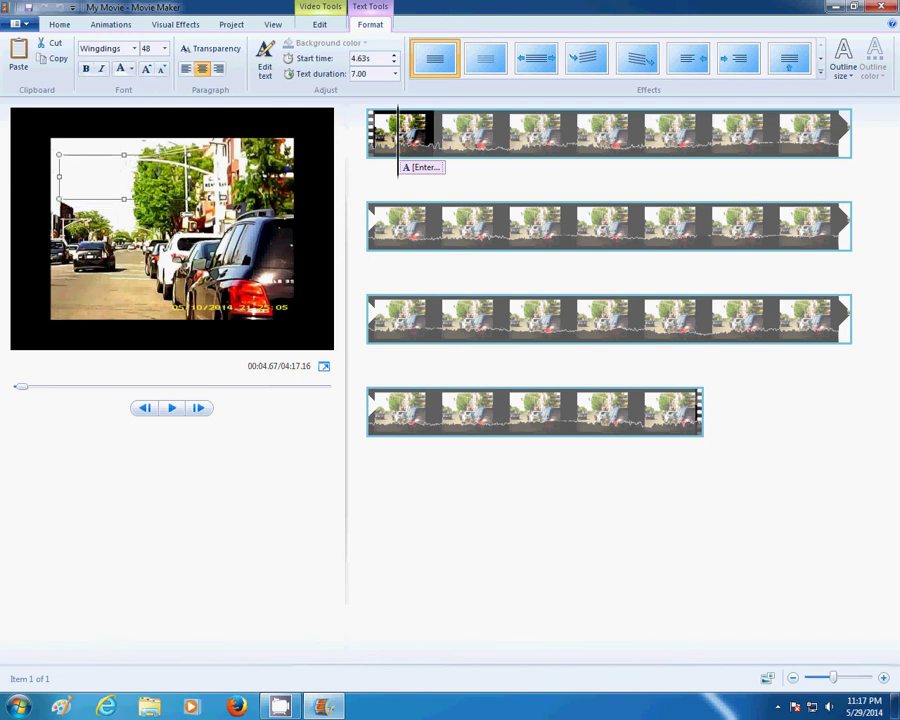
pyautogui.moveTo(60, 174); pyautogui.dragTo(63, 175)
pyautogui.moveTo(124, 155); pyautogui.dragTo(124, 152)
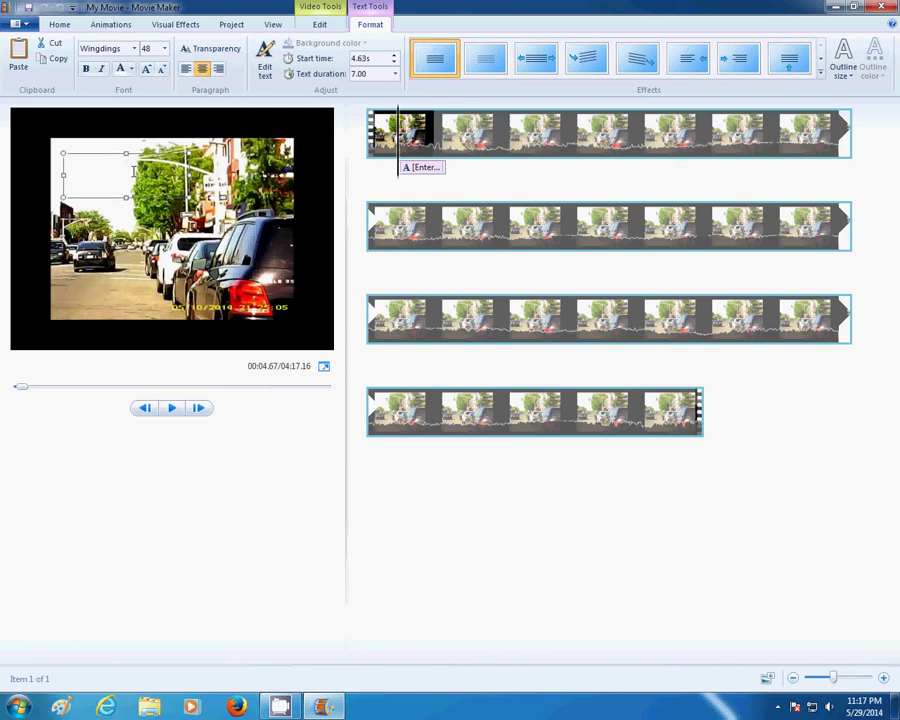
# Enlarge the Wingdings caption to size 72, shift its box slightly up, and finish it with the text n.
pyautogui.click(146, 70)
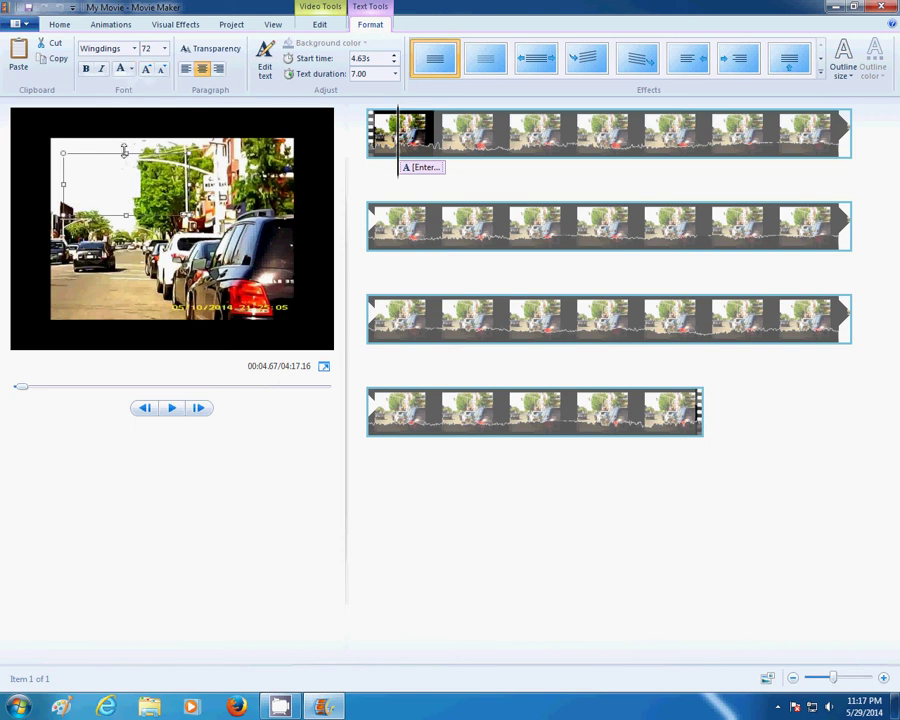
pyautogui.moveTo(124, 153); pyautogui.dragTo(124, 145)
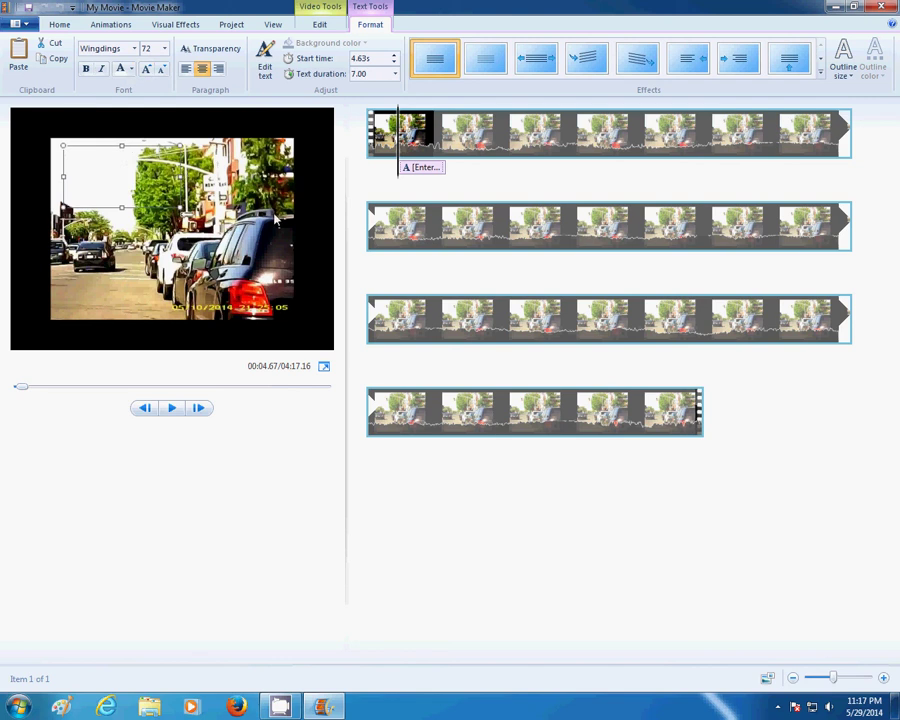
pyautogui.click(318, 224)
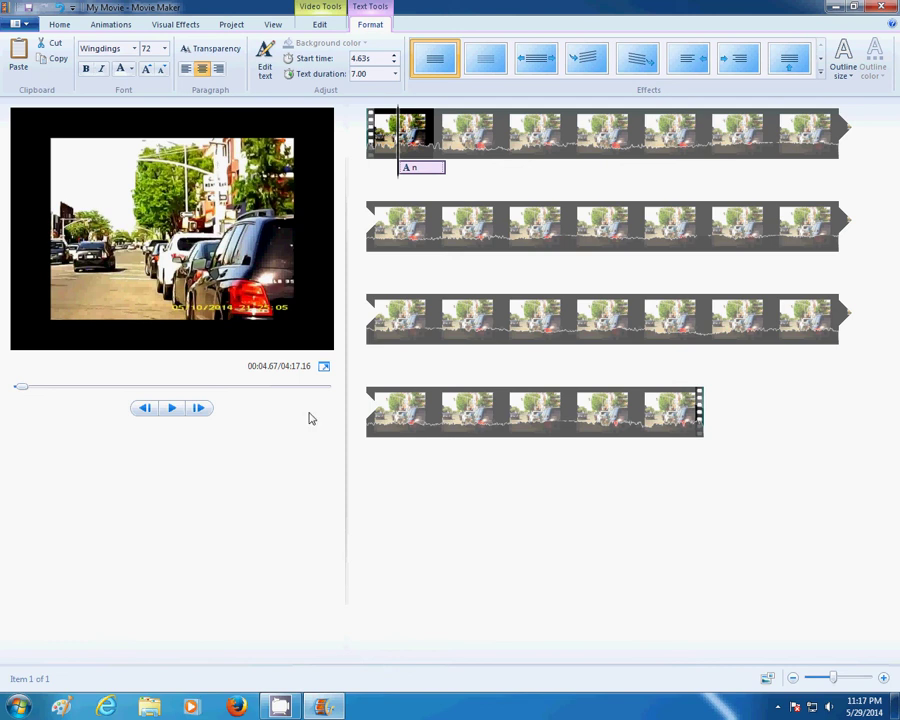
# Move the playhead to 6.40 seconds and resize the square's caption box near the traffic light.
pyautogui.moveTo(24, 389); pyautogui.dragTo(26, 389)
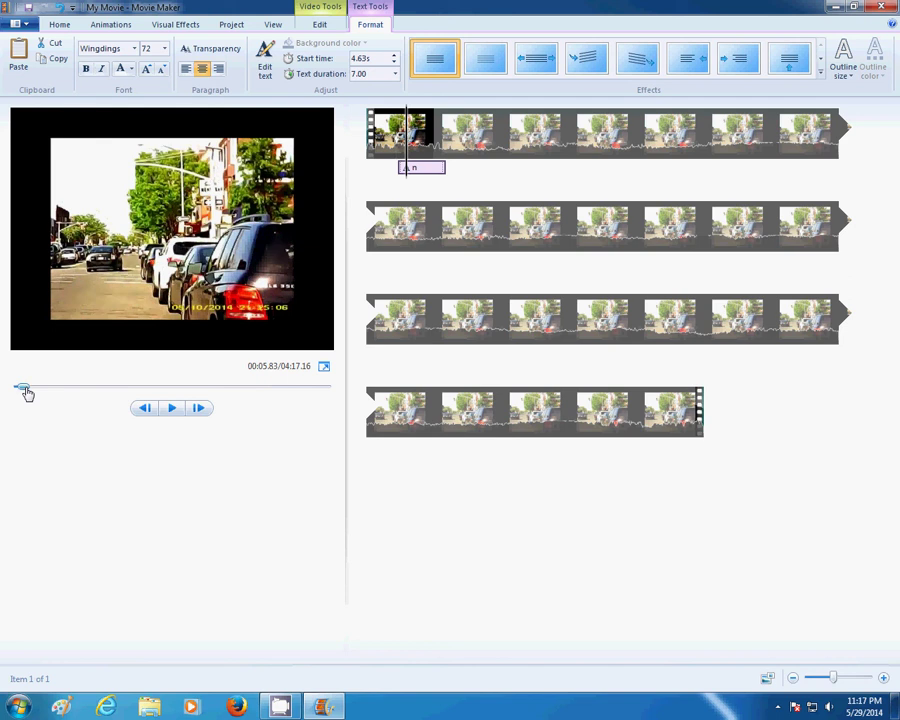
pyautogui.moveTo(26, 389); pyautogui.dragTo(29, 394)
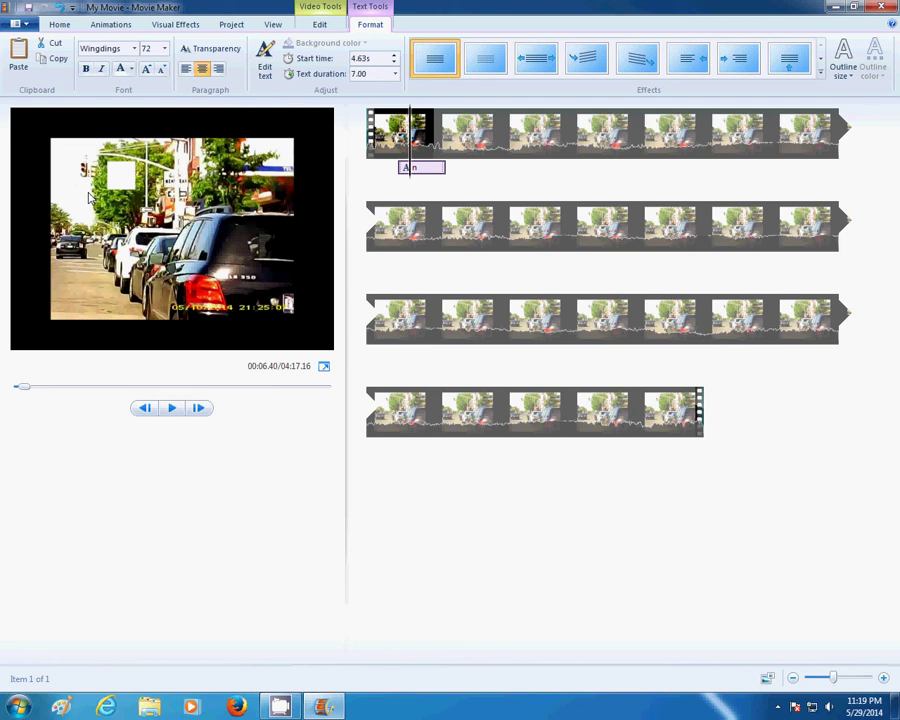
pyautogui.click(89, 197)
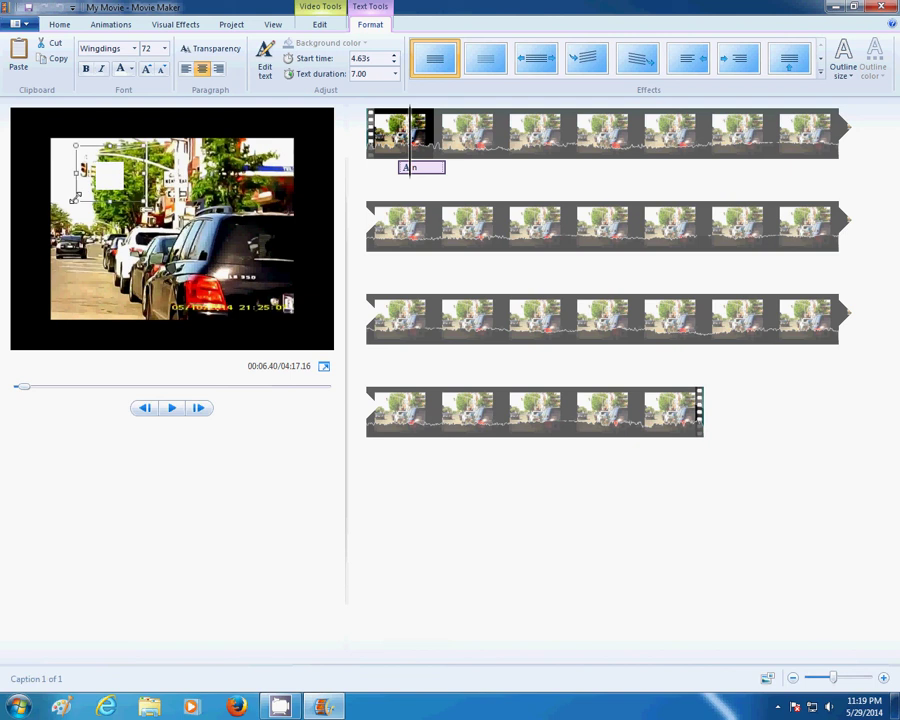
pyautogui.moveTo(76, 198); pyautogui.dragTo(75, 205)
# Replace the caption's square with the Wingdings circle (letter l), colour it green, and narrow its box from the left.
pyautogui.click(119, 201)
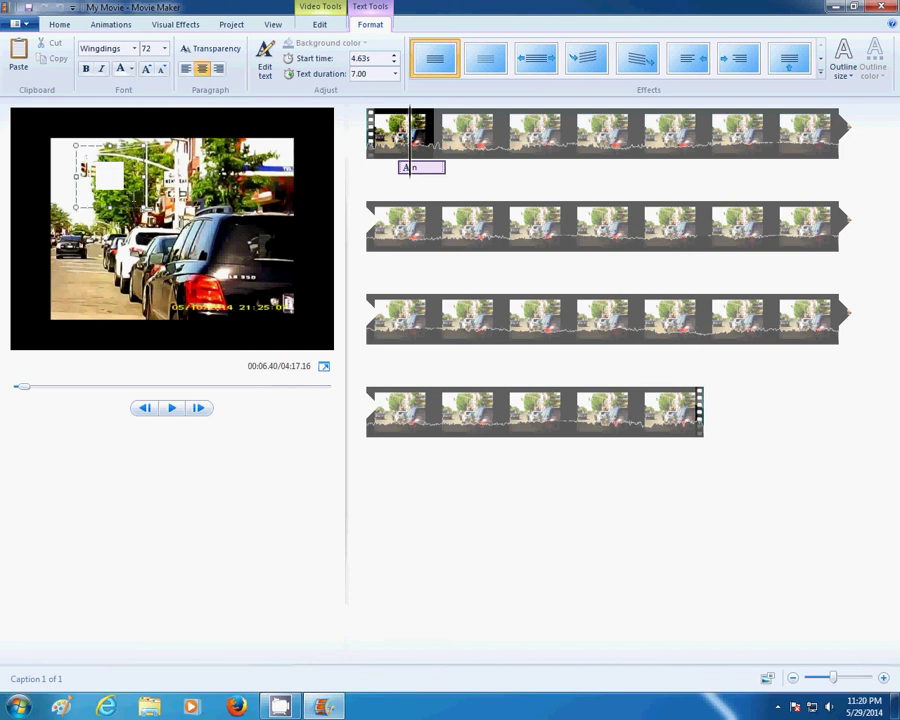
pyautogui.press('Return')
pyautogui.write('l')
pyautogui.click(130, 70)
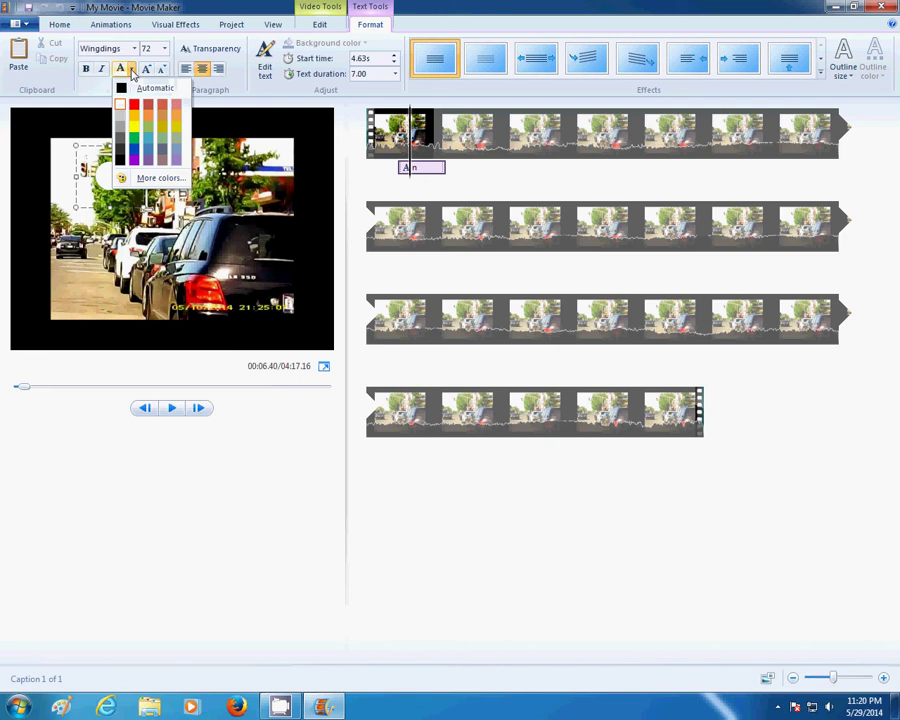
pyautogui.click(138, 145)
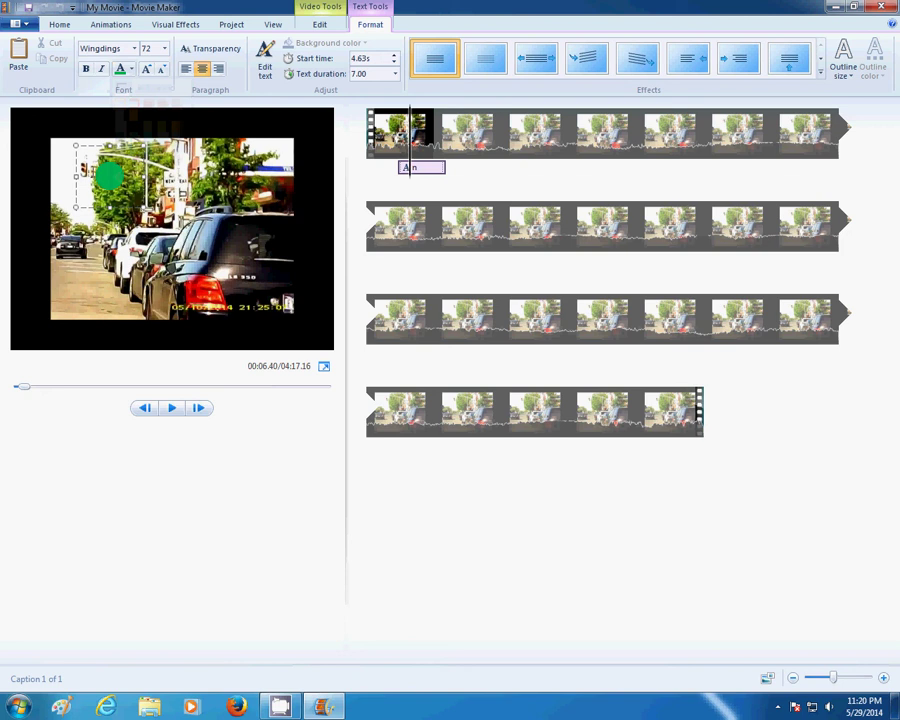
pyautogui.moveTo(74, 175); pyautogui.dragTo(89, 175)
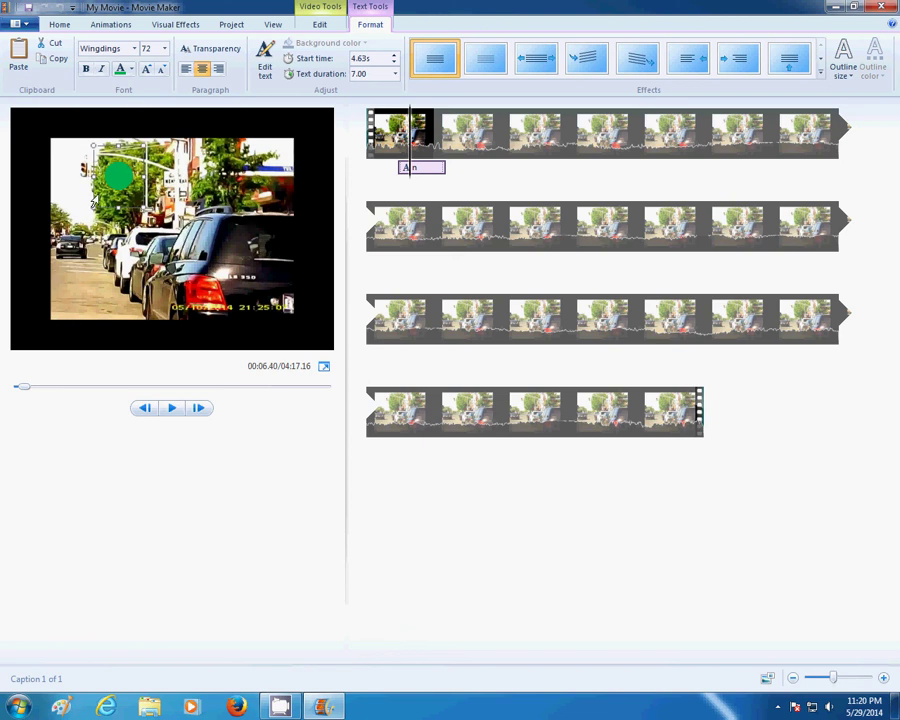
# Colour the circle red, place it over the nearest car's tail light, and reduce its size to 48.
pyautogui.click(131, 69)
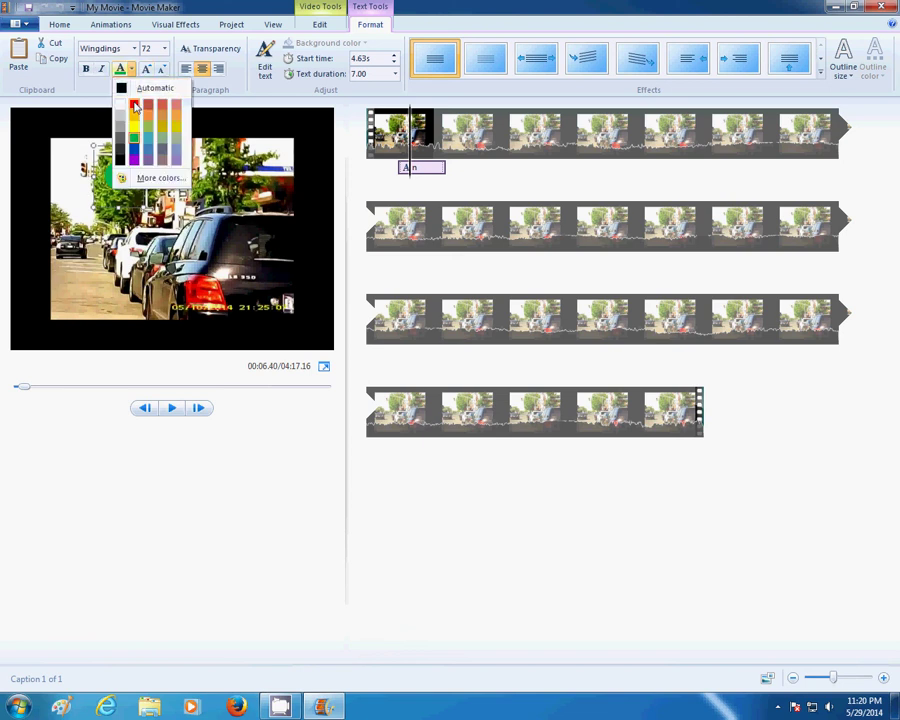
pyautogui.click(134, 104)
pyautogui.moveTo(110, 177); pyautogui.dragTo(185, 270)
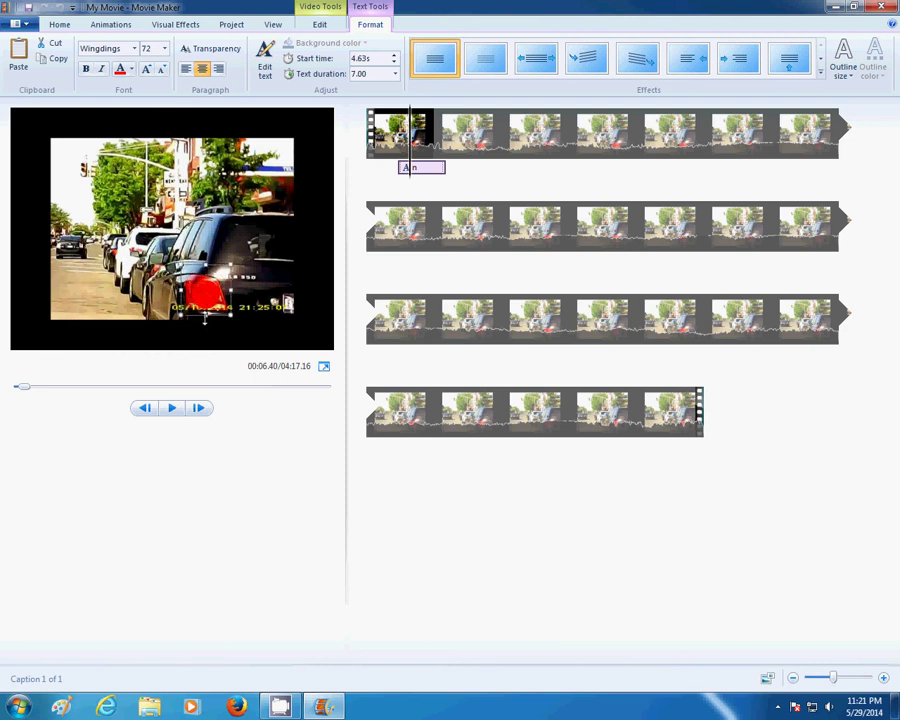
pyautogui.moveTo(182, 295); pyautogui.dragTo(176, 295)
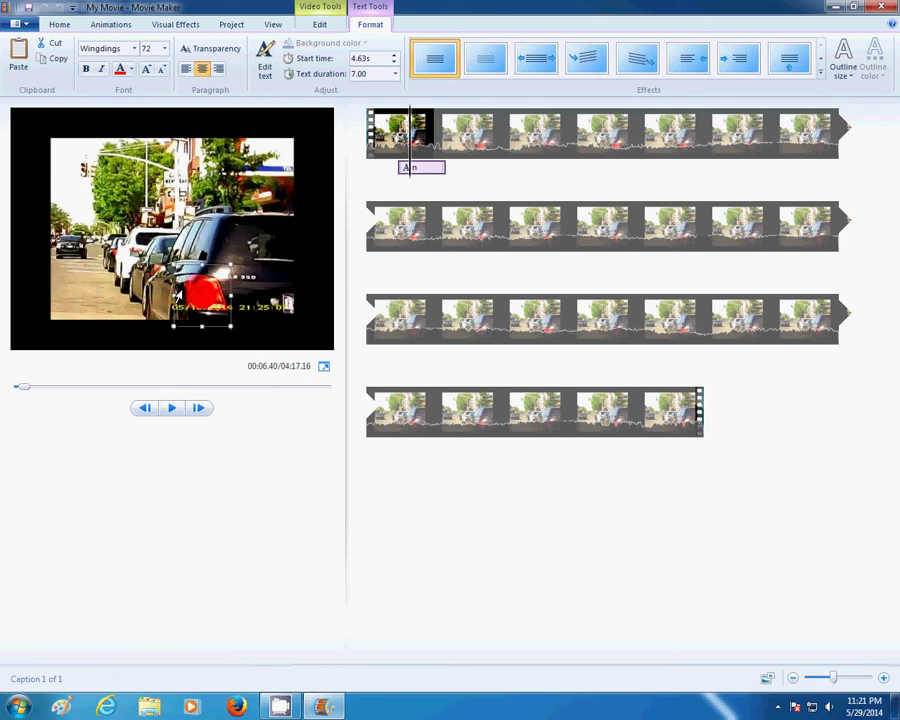
pyautogui.click(164, 72)
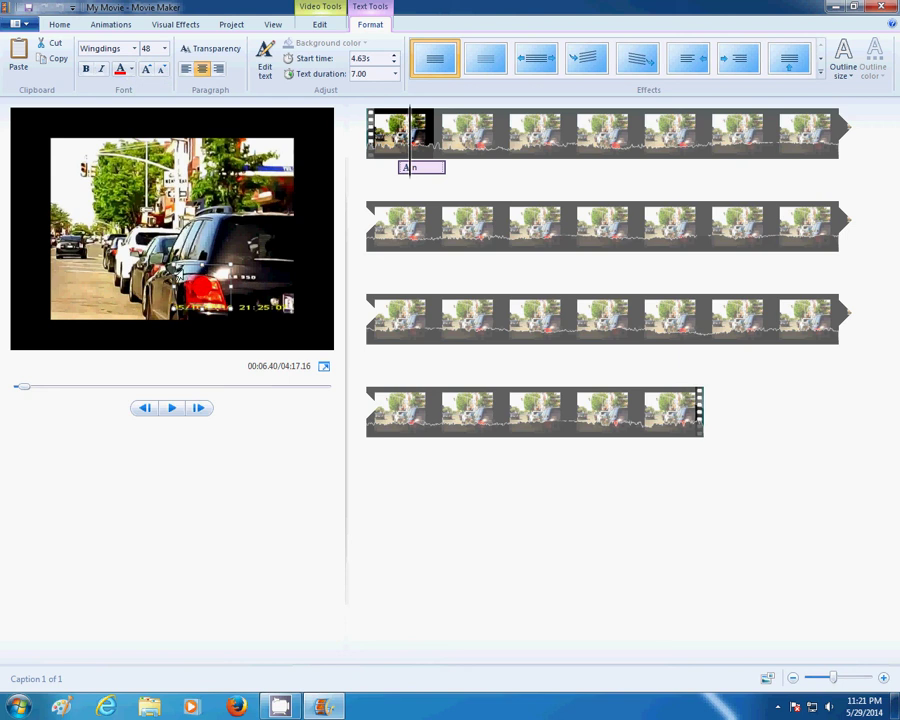
# Move the circle over the distant car at the frame's left, colour it black, and reduce it to size 36.
pyautogui.doubleClick(182, 290)
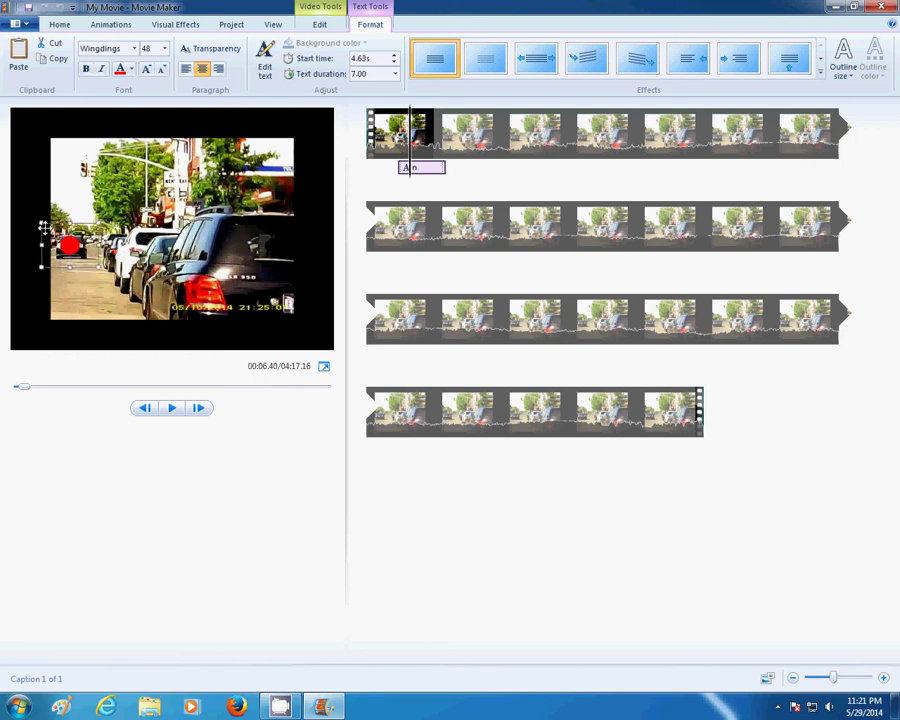
pyautogui.click(127, 69)
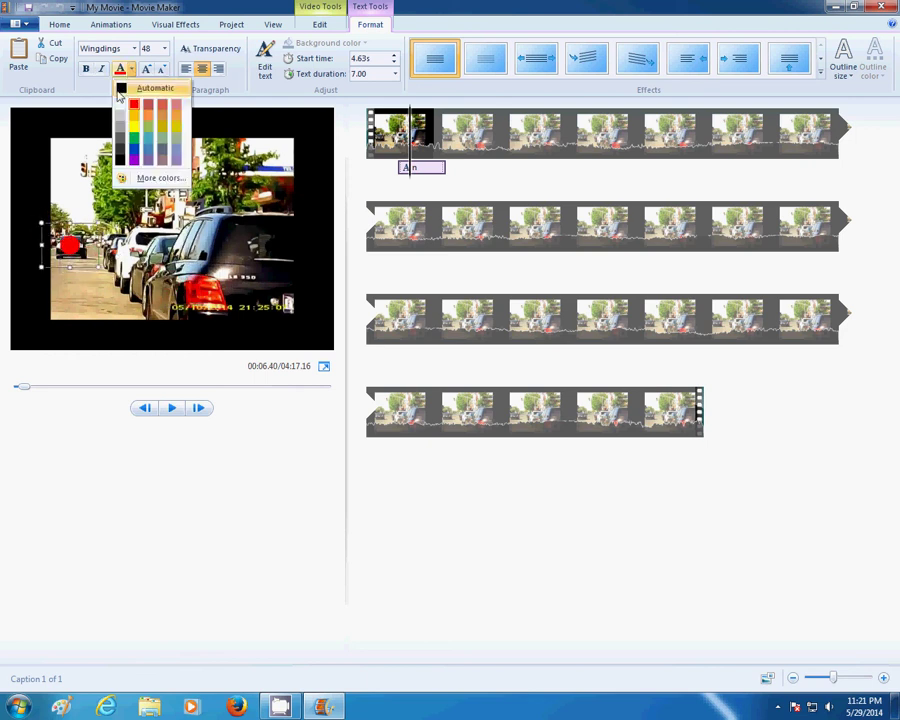
pyautogui.click(120, 90)
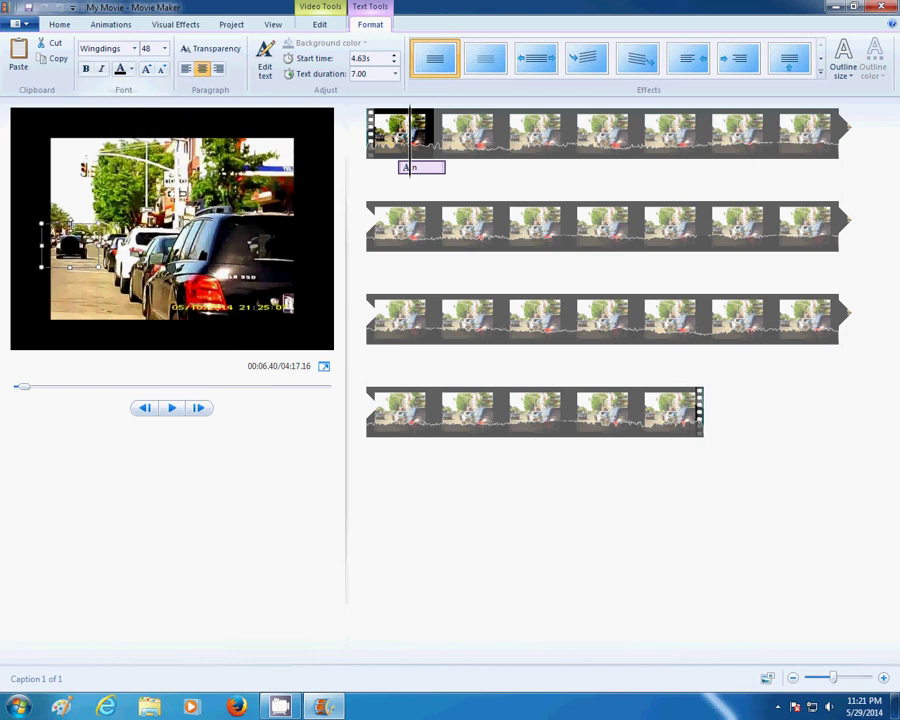
pyautogui.click(161, 69)
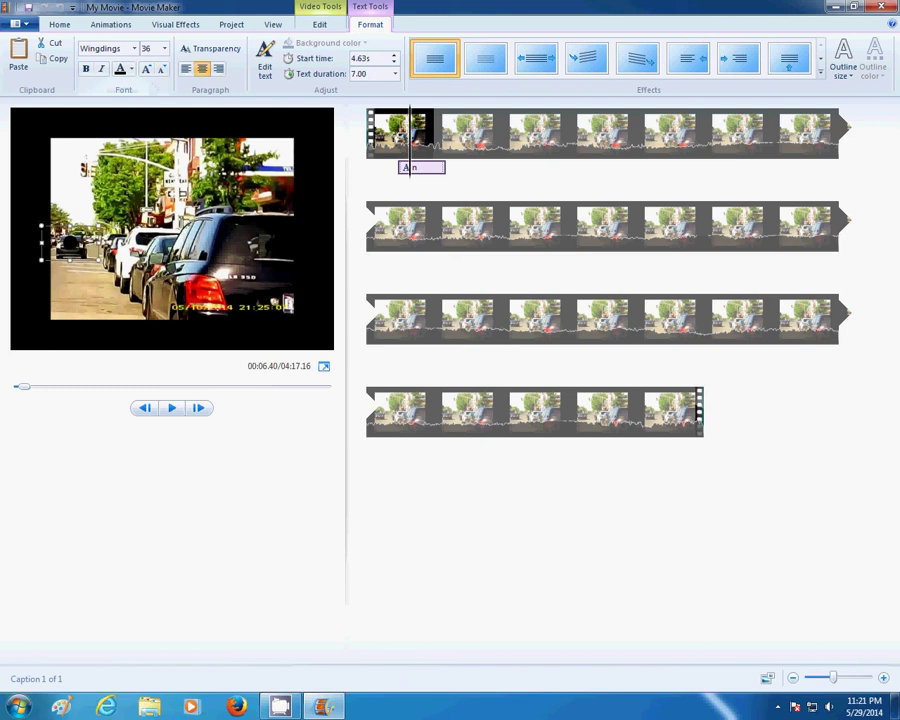
# Move the black circle onto the road just below the distant car.
pyautogui.doubleClick(47, 240)
pyautogui.click(44, 239)
pyautogui.moveTo(47, 228); pyautogui.dragTo(62, 261)
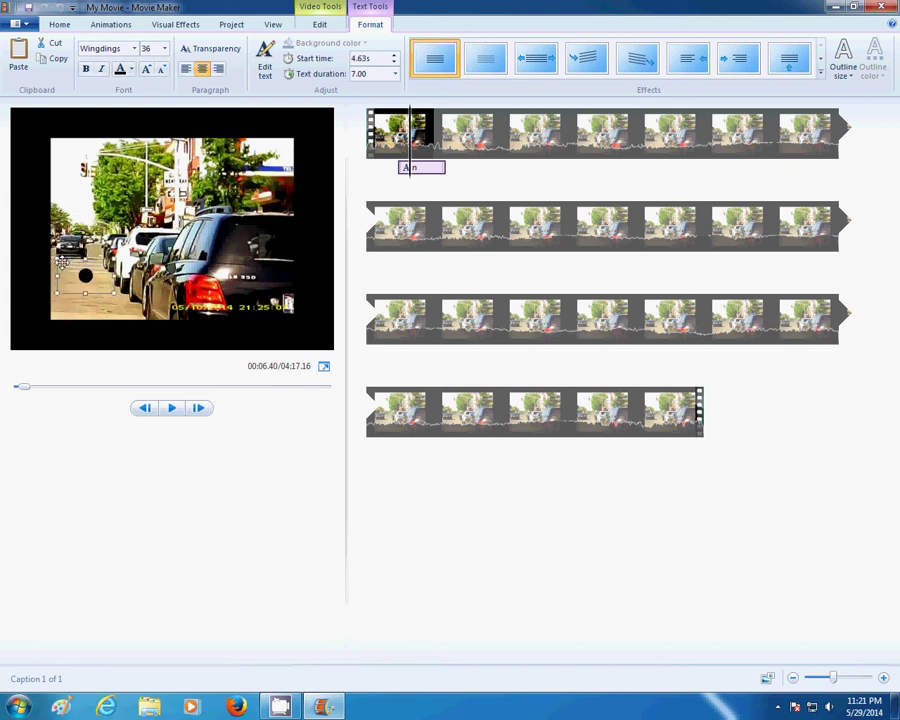
# Move the black circle onto the nearest car's rear window and colour it white.
pyautogui.moveTo(62, 262); pyautogui.dragTo(209, 223)
pyautogui.hotkey('ctrl', 'z')
pyautogui.doubleClick(229, 236)
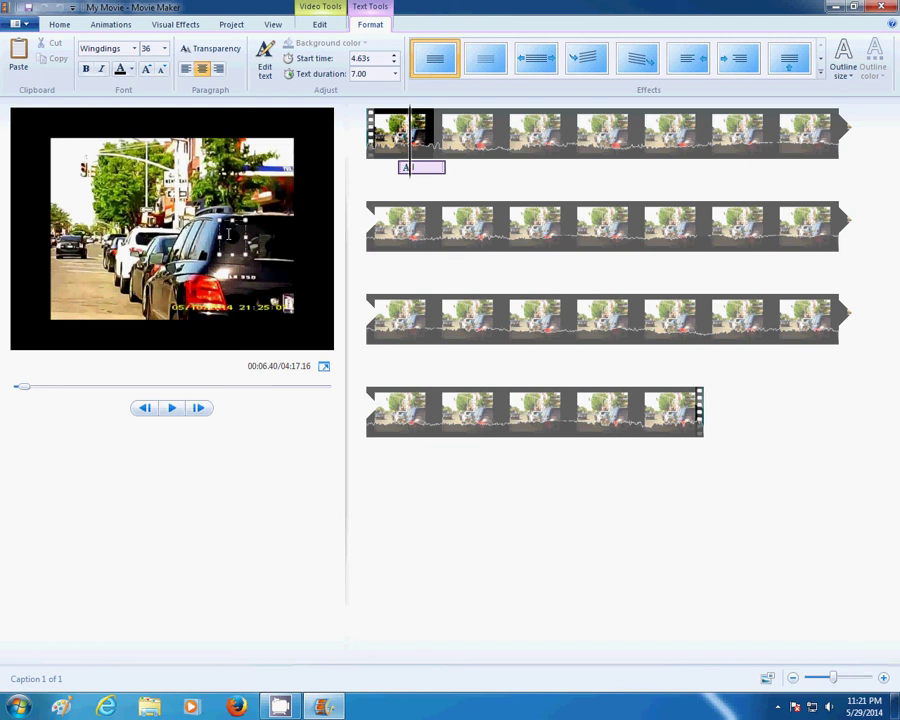
pyautogui.click(135, 76)
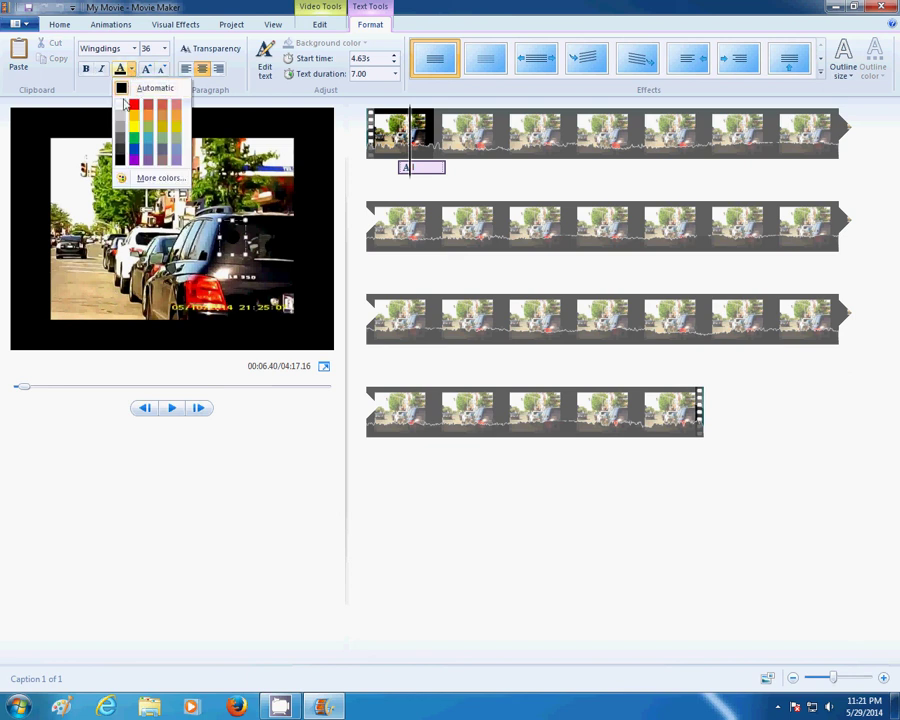
pyautogui.click(120, 103)
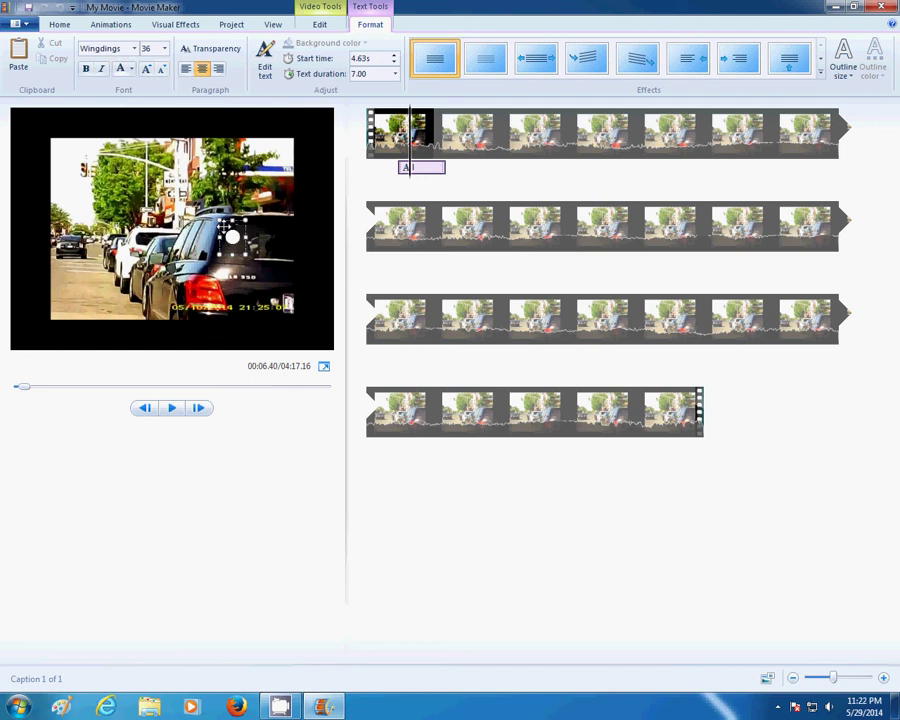
# Move the white circle onto the white sky at the frame's left, above the distant car, and deselect its box.
pyautogui.moveTo(222, 225); pyautogui.dragTo(71, 176)
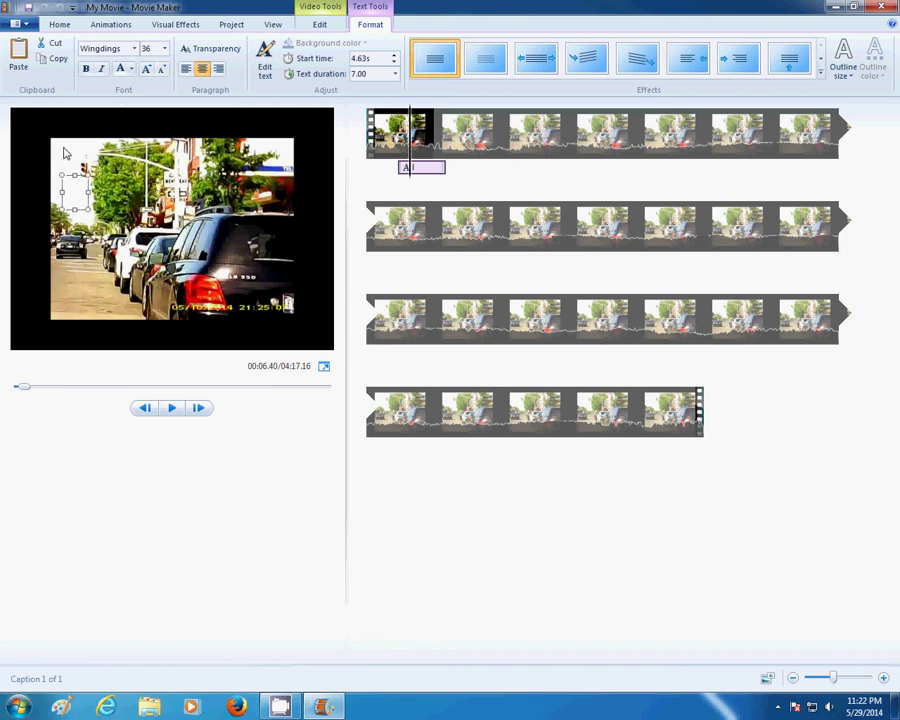
pyautogui.click(66, 156)
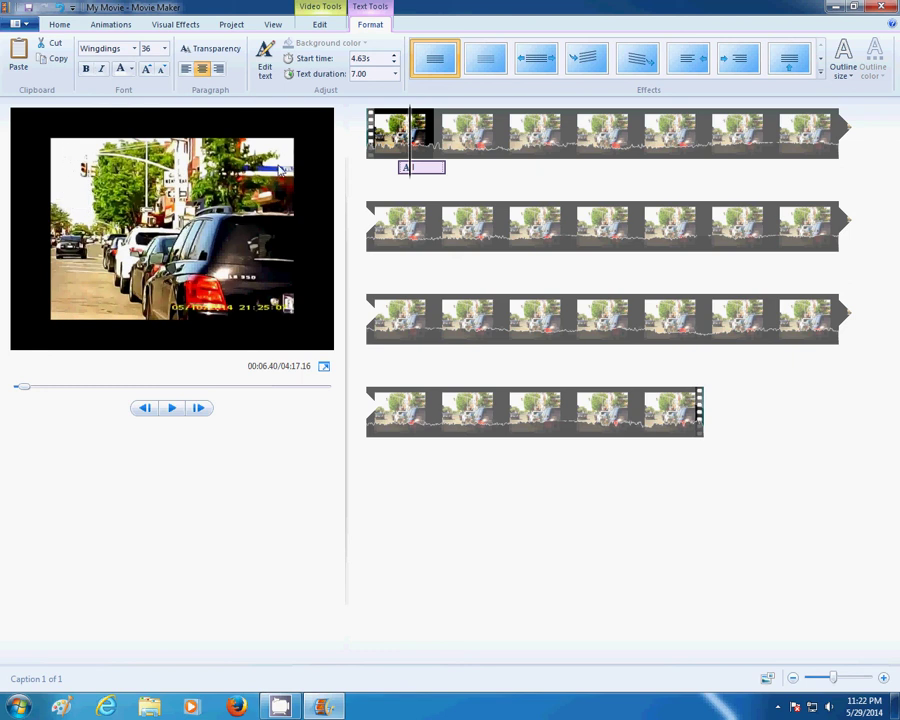
# Shift the caption's start time earlier, and then raise it to 4.62 s.
pyautogui.click(394, 63)
pyautogui.click(394, 63)
pyautogui.click(394, 63)
pyautogui.click(394, 63)
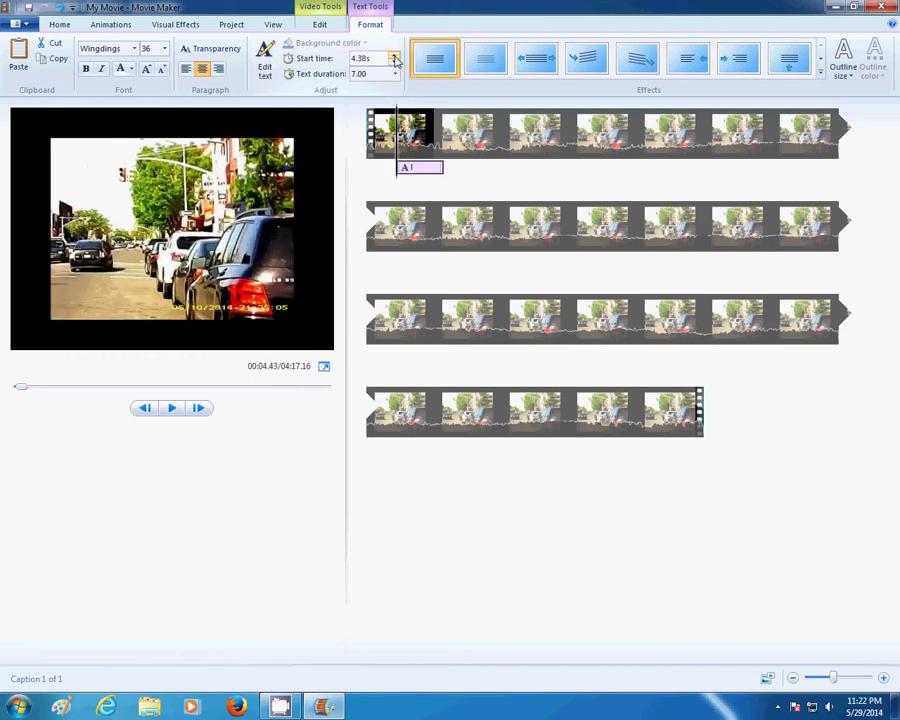
pyautogui.click(394, 57)
pyautogui.click(394, 57)
pyautogui.click(394, 57)
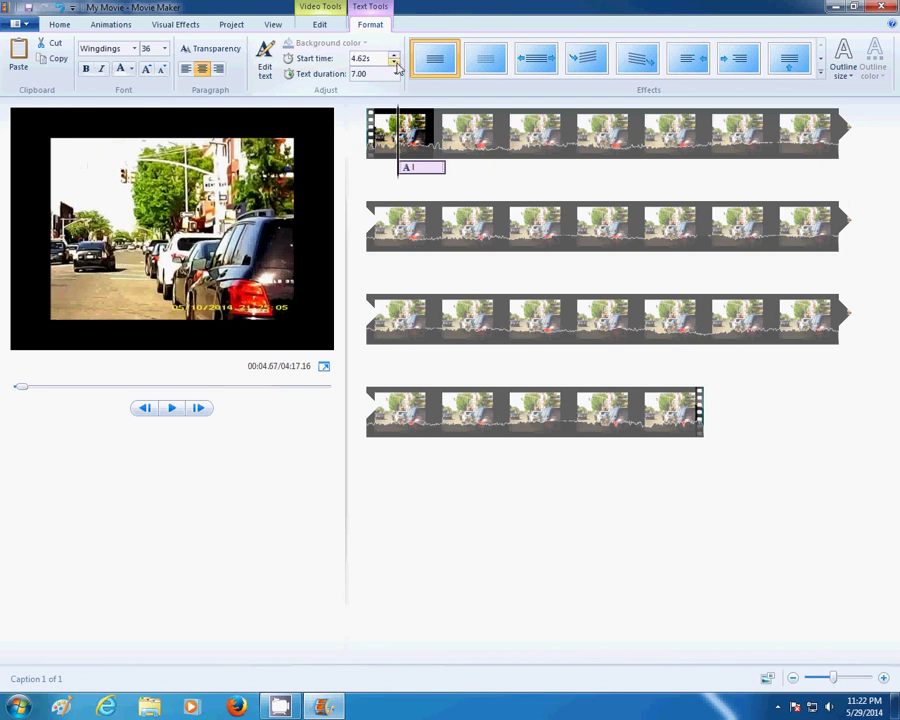
# Try caption text durations of 2.00, 3.00, 1.00 and 5.00 seconds, and settle on 1.00.
pyautogui.click(395, 74)
pyautogui.click(375, 102)
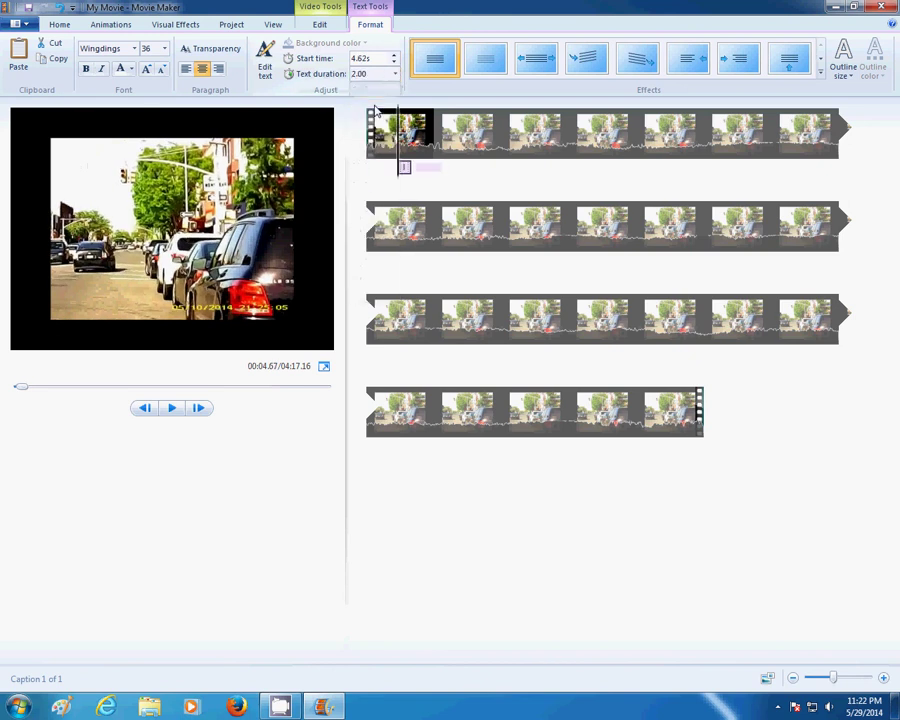
pyautogui.click(395, 74)
pyautogui.click(373, 116)
pyautogui.click(396, 76)
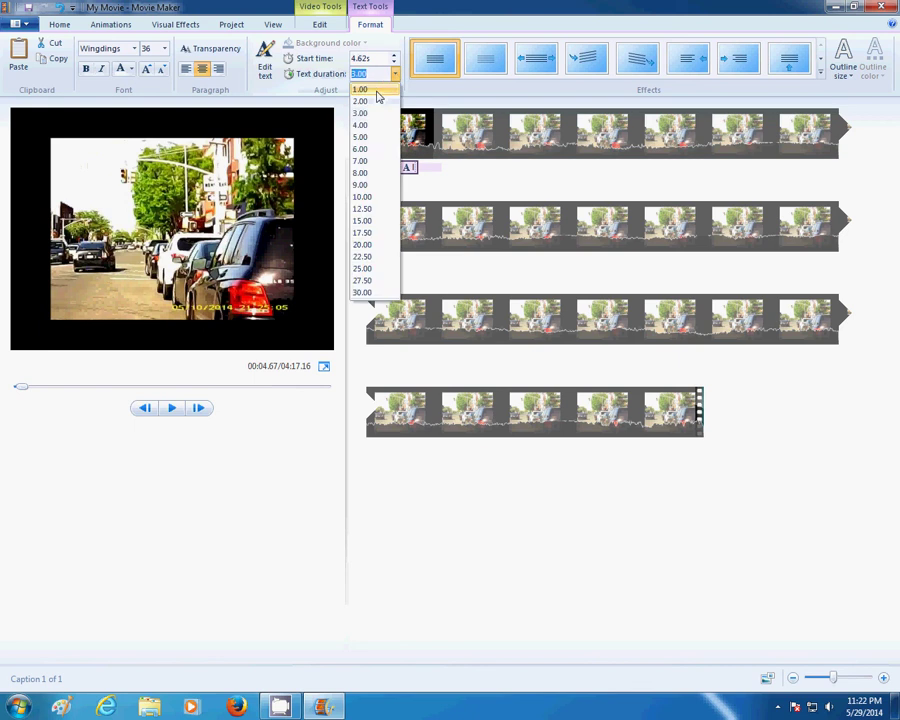
pyautogui.click(378, 92)
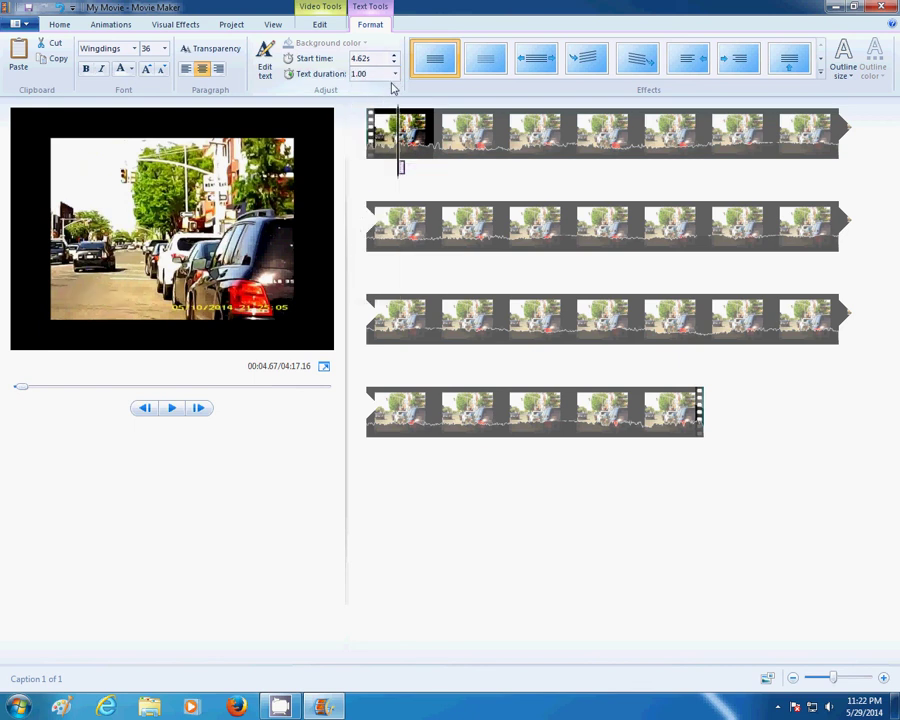
pyautogui.click(395, 74)
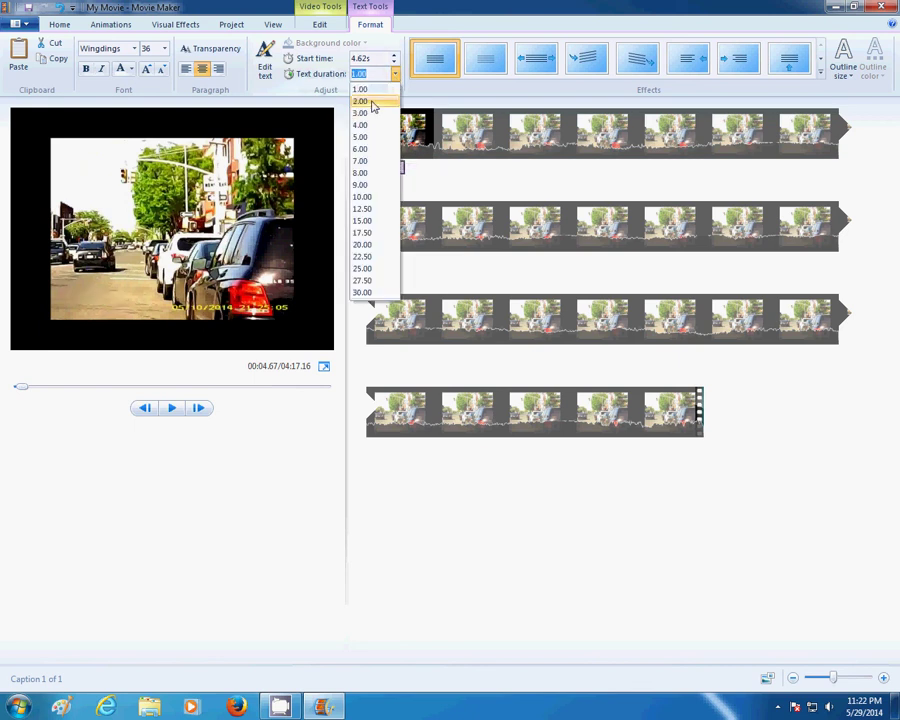
pyautogui.click(370, 138)
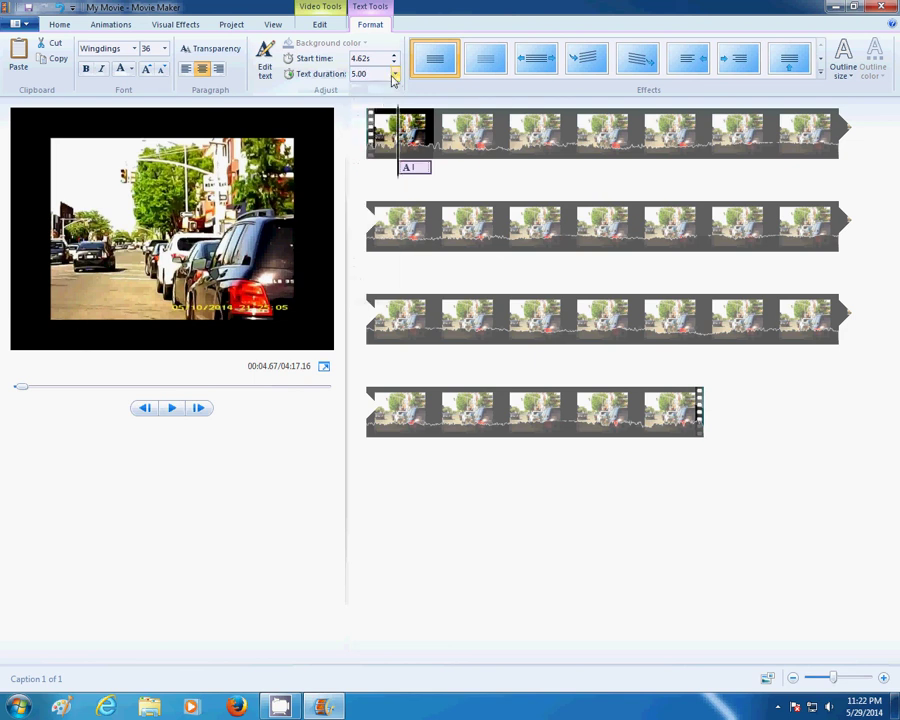
pyautogui.click(394, 75)
pyautogui.click(362, 89)
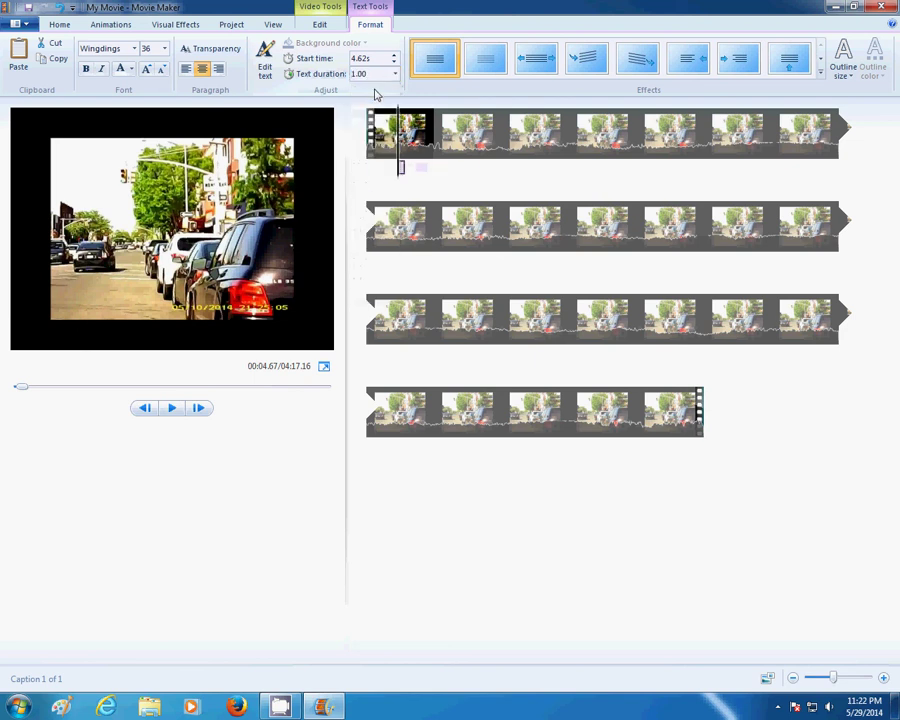